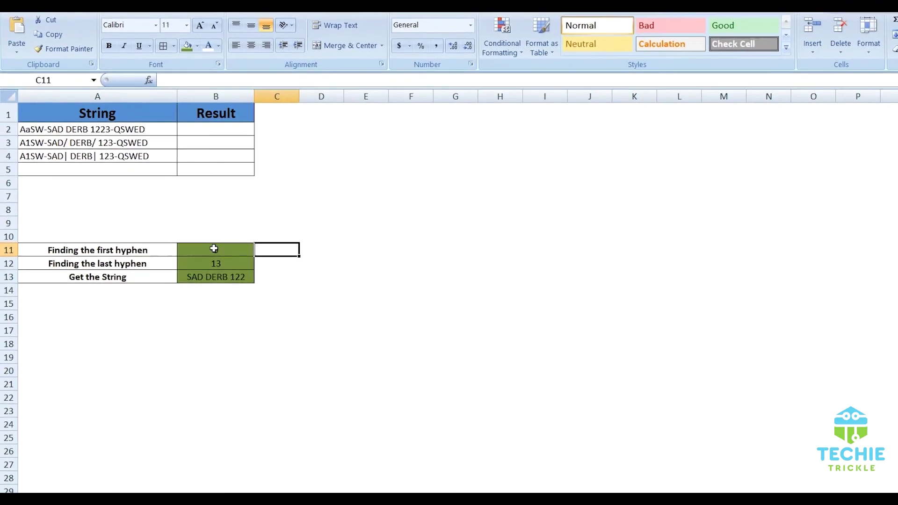
# - Enter a plain SEARCH("-",A2) formula in C11 without the +1, returning 5
pyautogui.click(214, 249)
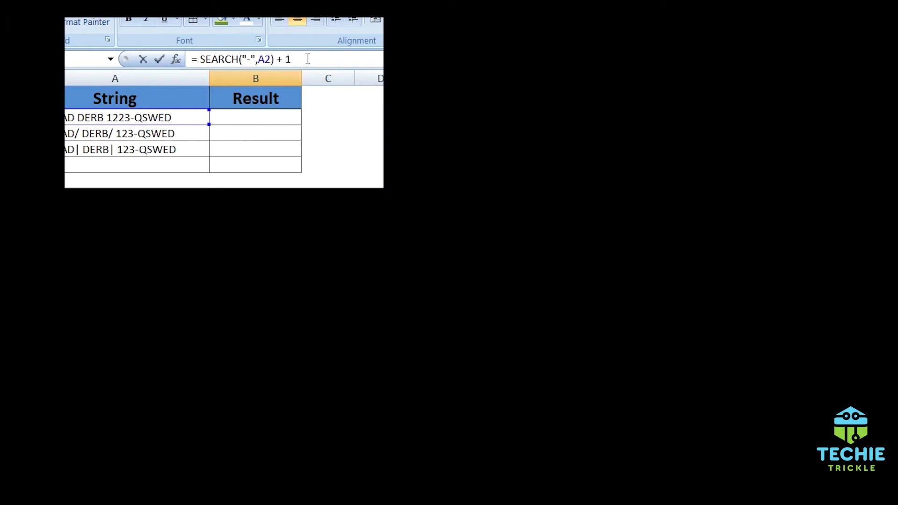
pyautogui.moveTo(307, 59); pyautogui.dragTo(193, 60)
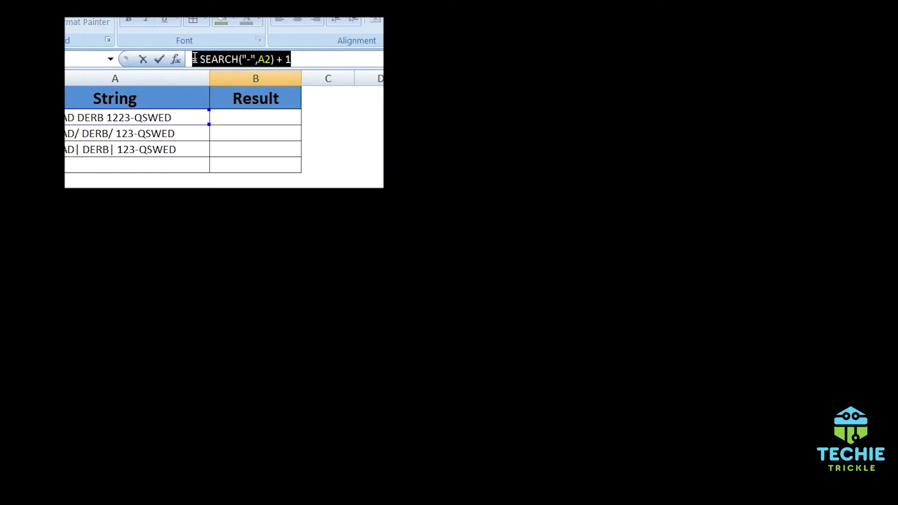
pyautogui.press('Tab')
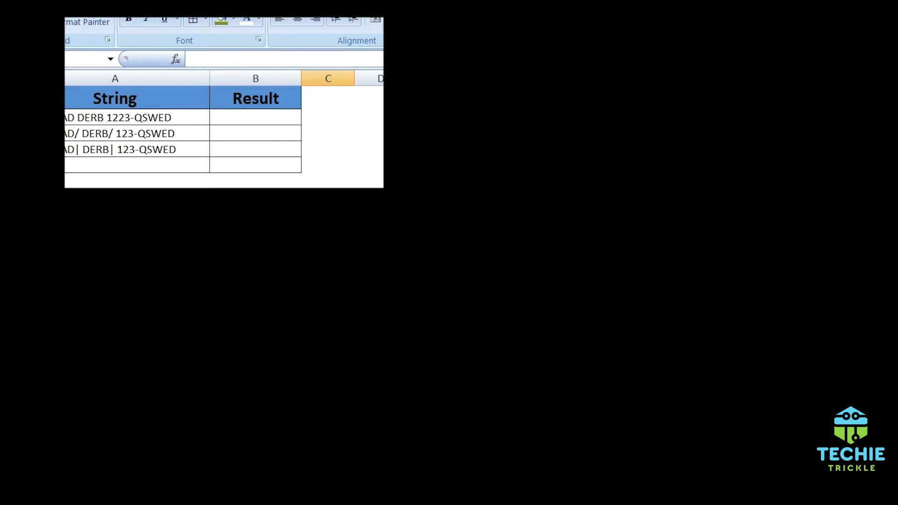
pyautogui.write('= SEARCH("-",A2) + 1')
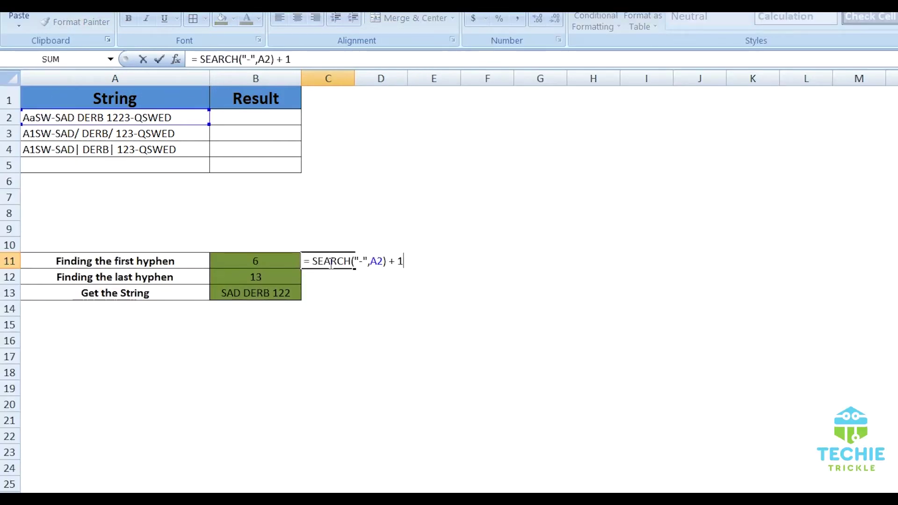
pyautogui.press('BackSpace')
pyautogui.press('BackSpace')
pyautogui.press('BackSpace')
pyautogui.press('BackSpace')
pyautogui.click(367, 262)
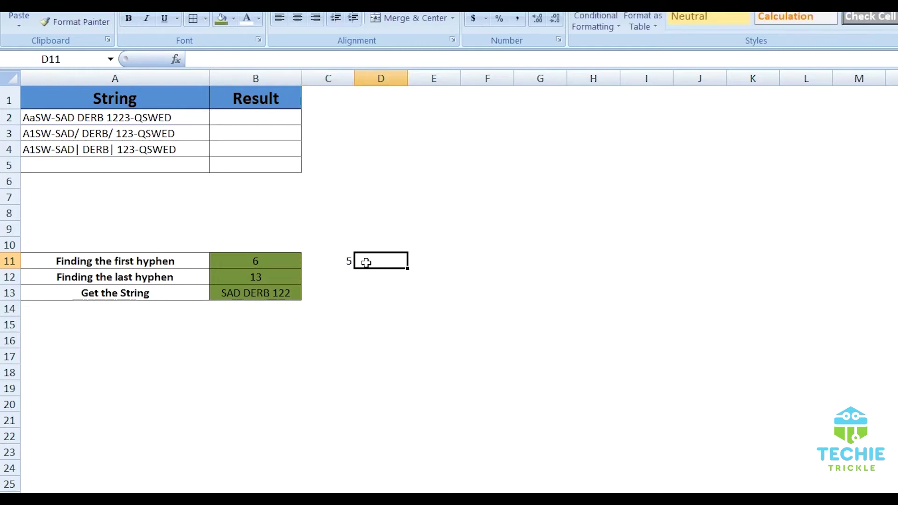
pyautogui.click(330, 261)
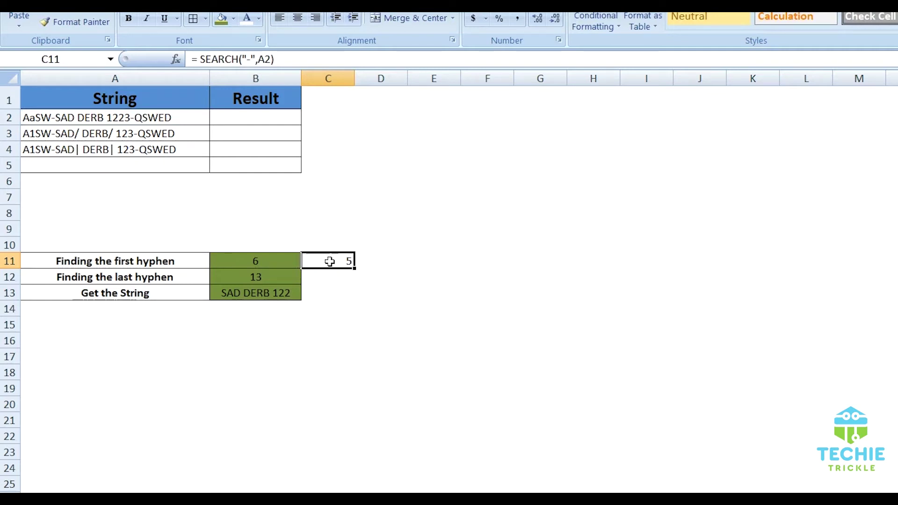
pyautogui.press('Delete')
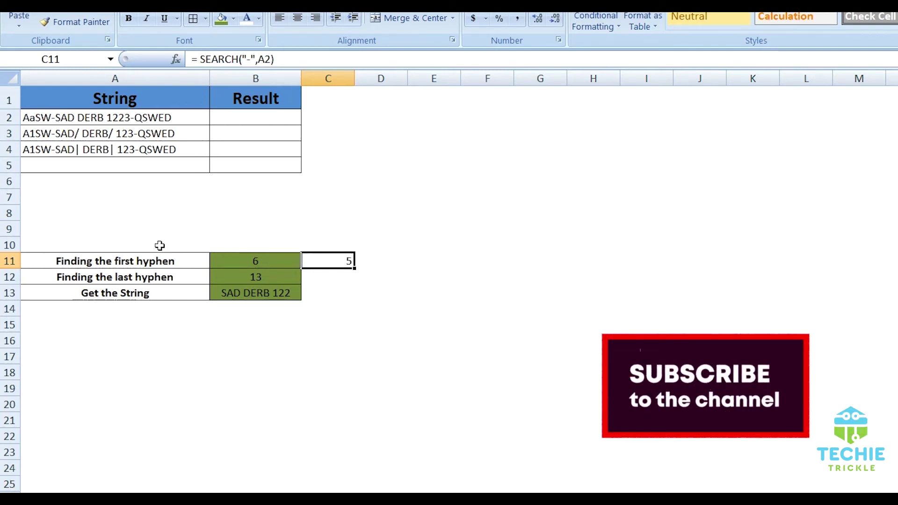
pyautogui.click(149, 277)
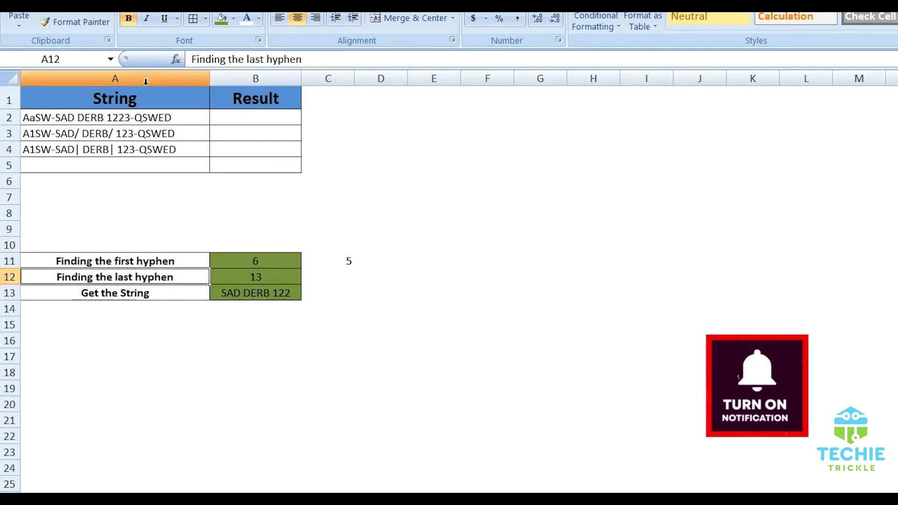
# - Enter B12's last-hyphen SEARCH formula in C12 without the trailing -1, returning 14
pyautogui.click(251, 279)
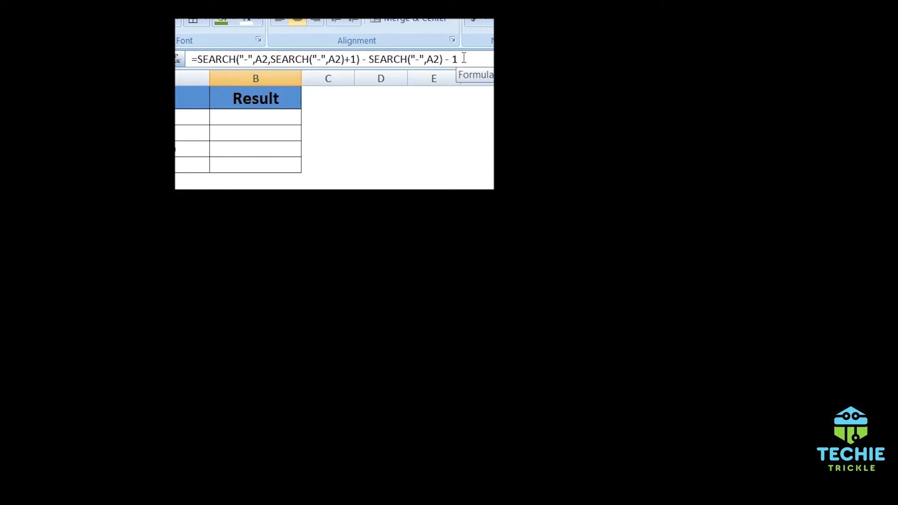
pyautogui.moveTo(463, 59); pyautogui.dragTo(181, 62)
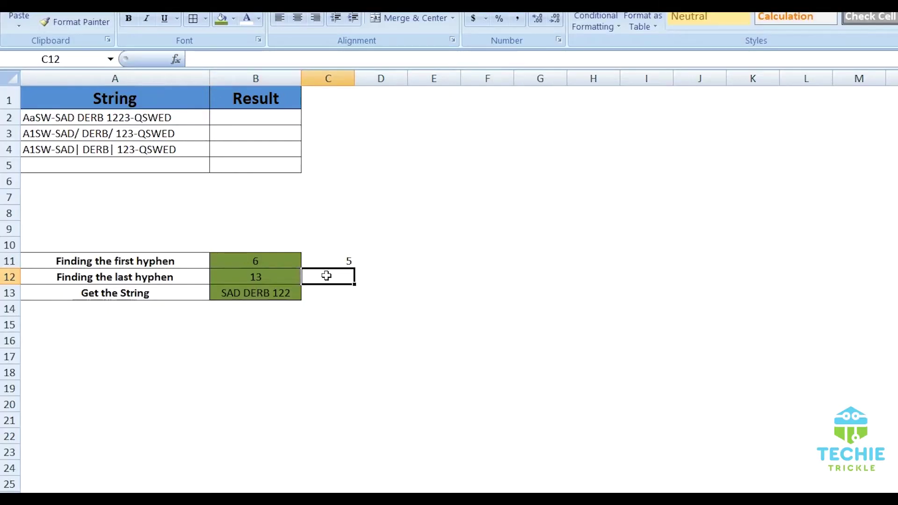
pyautogui.write('=SEARCH("-",A2,SEARCH("-",A2)+1) - SEARCH("-",A2) - 1')
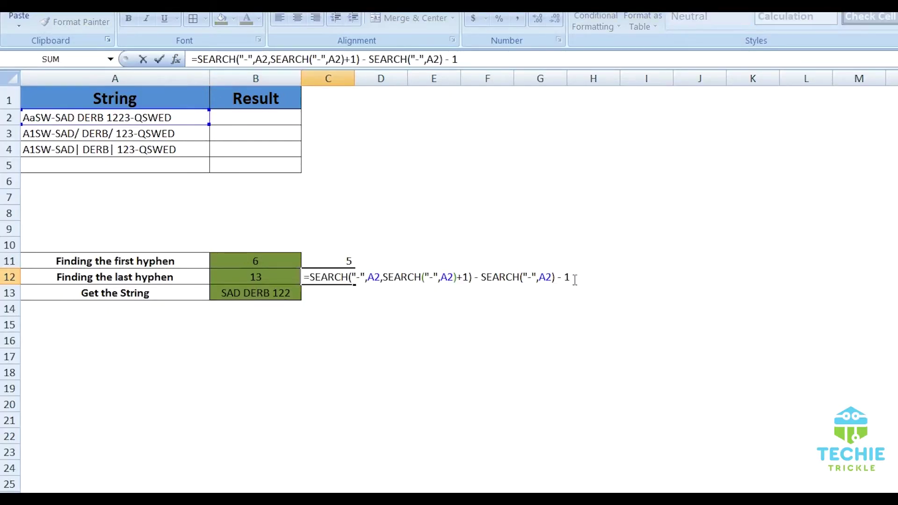
pyautogui.moveTo(575, 277); pyautogui.dragTo(556, 277)
pyautogui.press('BackSpace')
pyautogui.press('Tab')
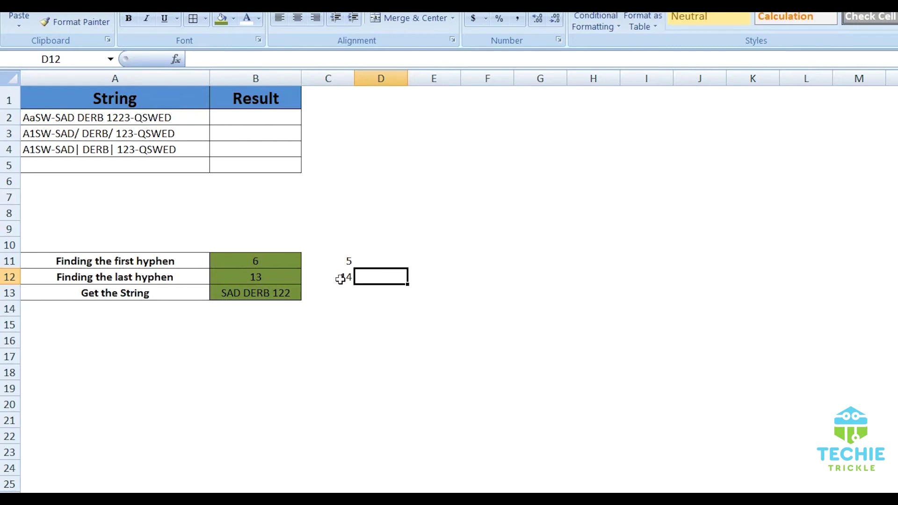
pyautogui.click(340, 278)
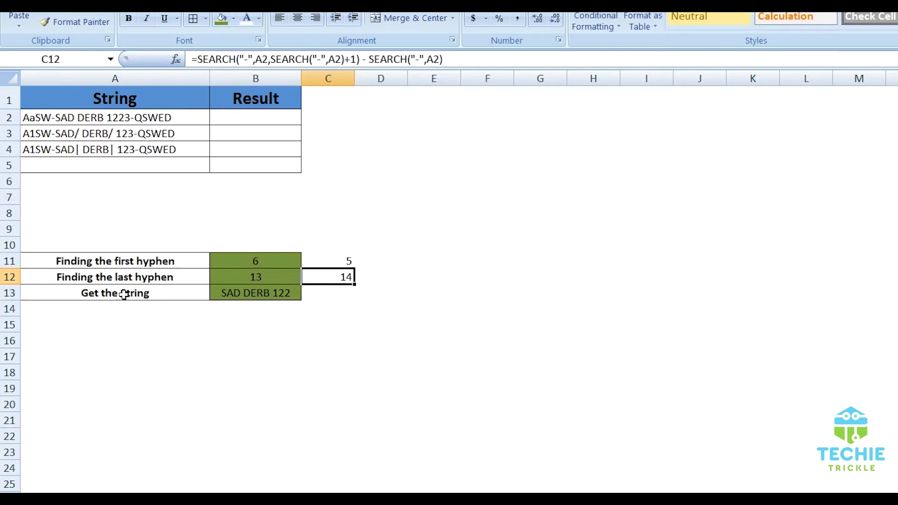
pyautogui.click(270, 298)
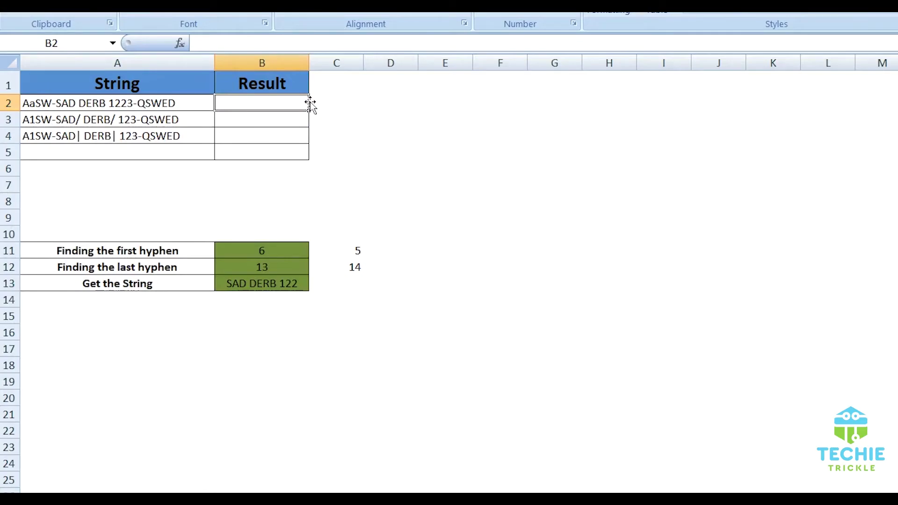
# - Enter the combined MID/SEARCH formula in B2 to extract "SAD DERB 1223" from A2
pyautogui.press('F2')
pyautogui.write('=MID(A2, SEARCH("-",A2)+1, SEARCH("-",A2,SEARCH("-",A2)+1) - SEARCH("-",A2) - 1)')
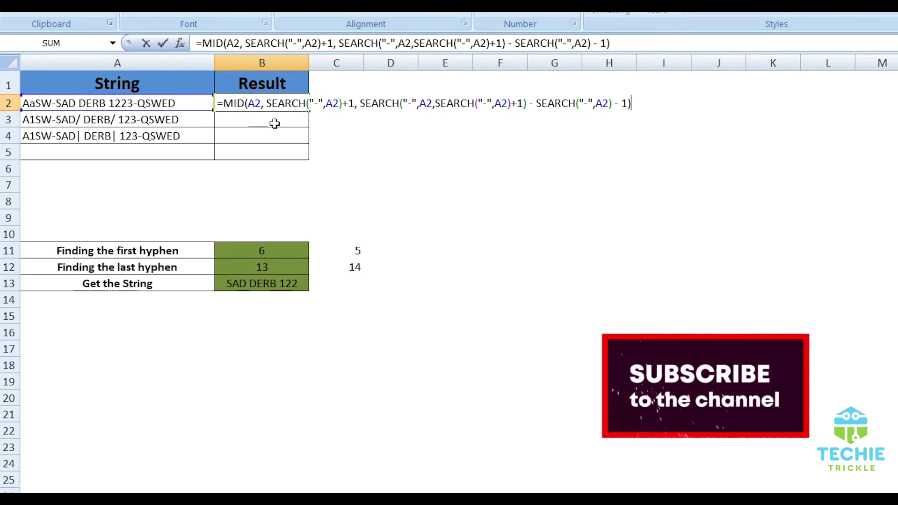
pyautogui.press('Tab')
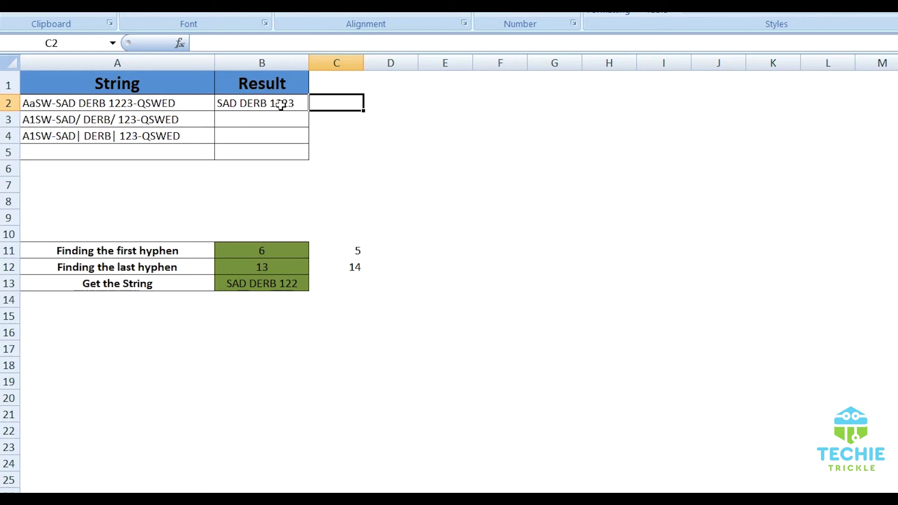
pyautogui.click(280, 104)
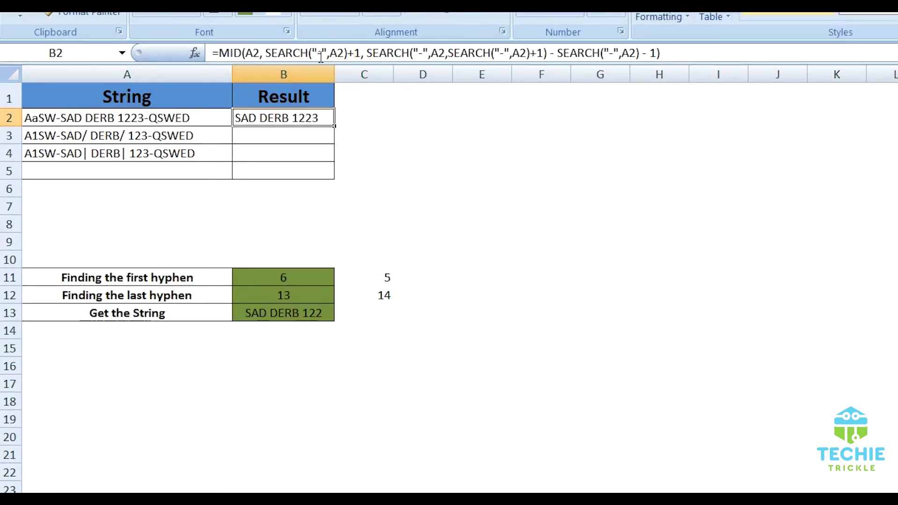
pyautogui.click(388, 278)
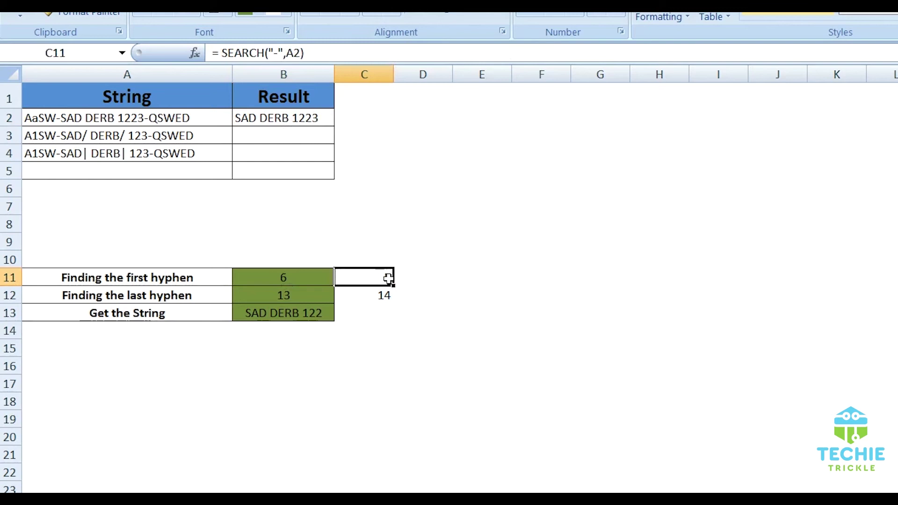
pyautogui.click(275, 121)
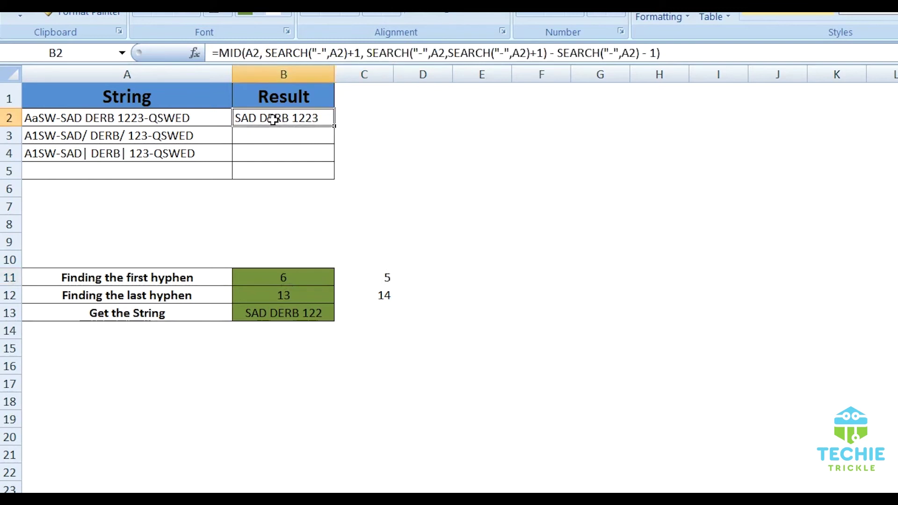
pyautogui.click(356, 53)
pyautogui.moveTo(347, 54); pyautogui.dragTo(362, 54)
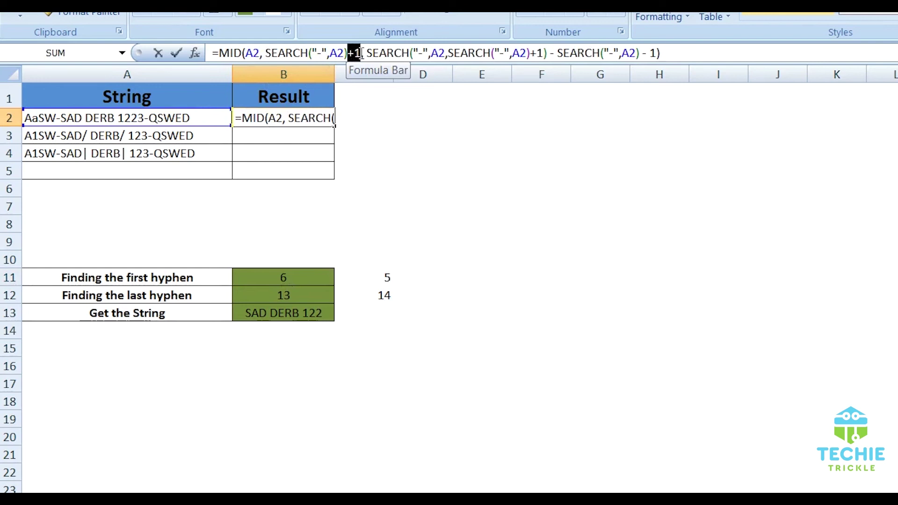
pyautogui.press('Delete')
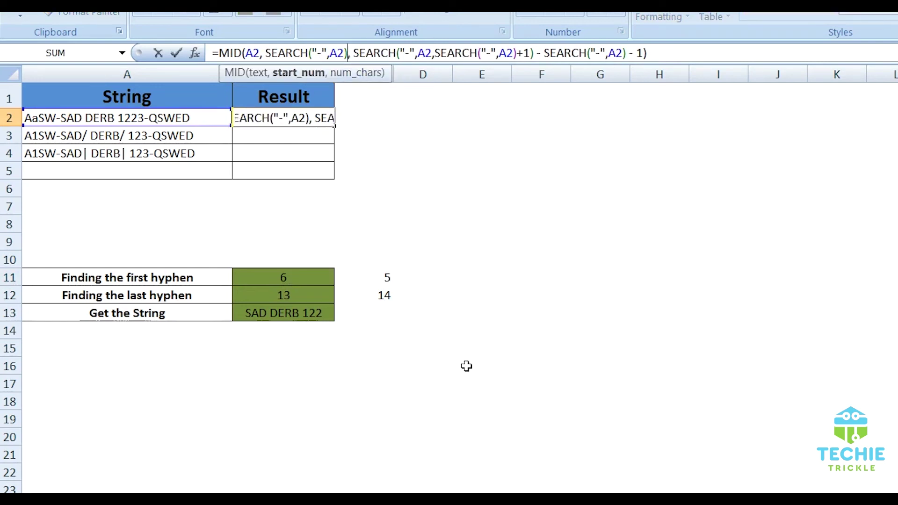
pyautogui.press('Tab')
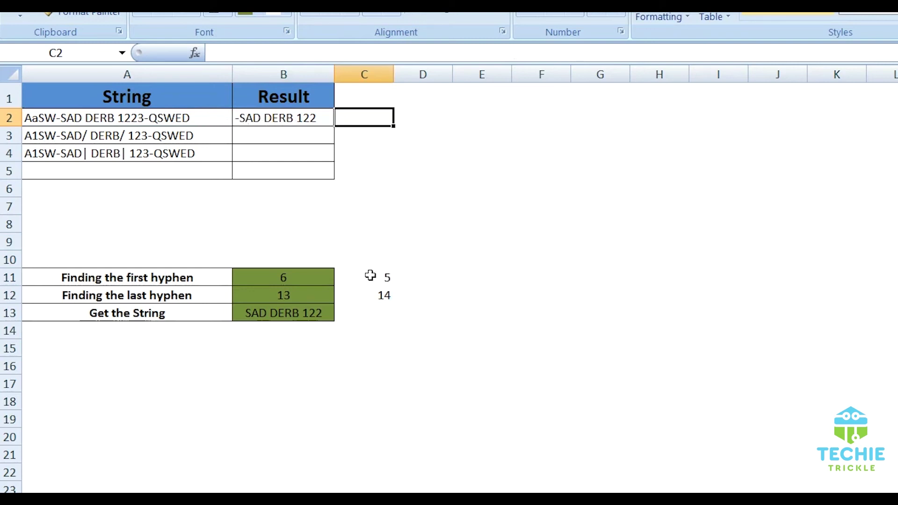
pyautogui.click(263, 114)
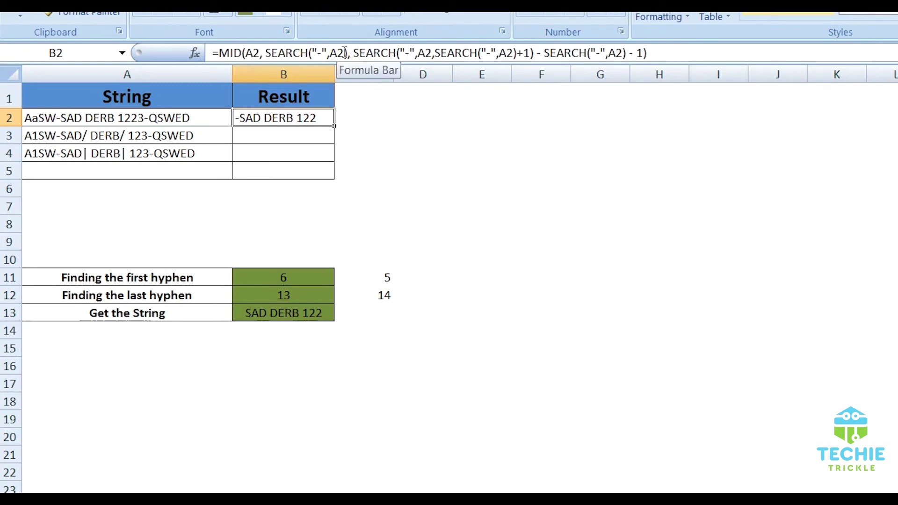
pyautogui.write('+1')
pyautogui.click(658, 53)
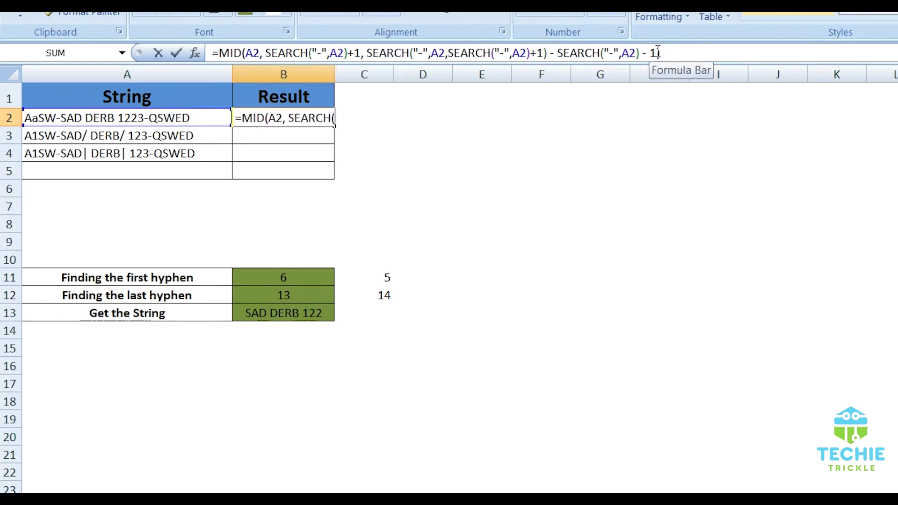
pyautogui.press('BackSpace')
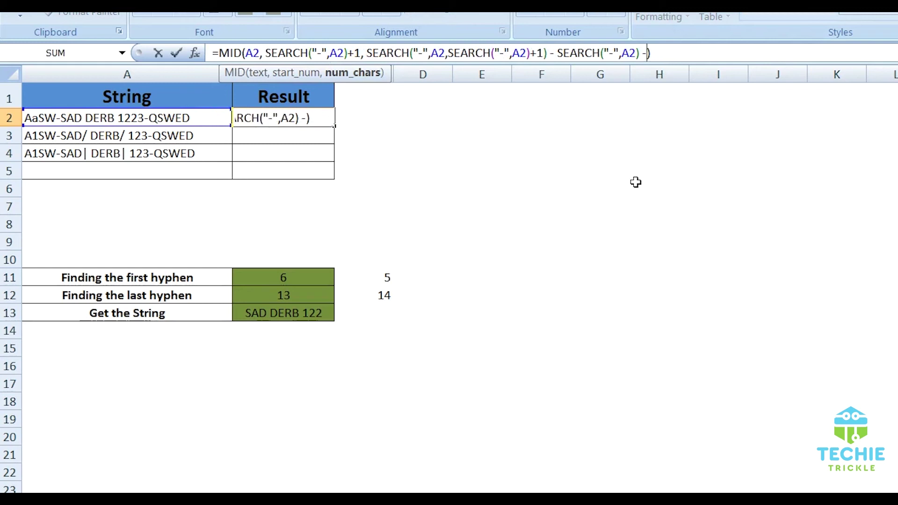
pyautogui.press('BackSpace')
pyautogui.press('BackSpace')
pyautogui.press('Tab')
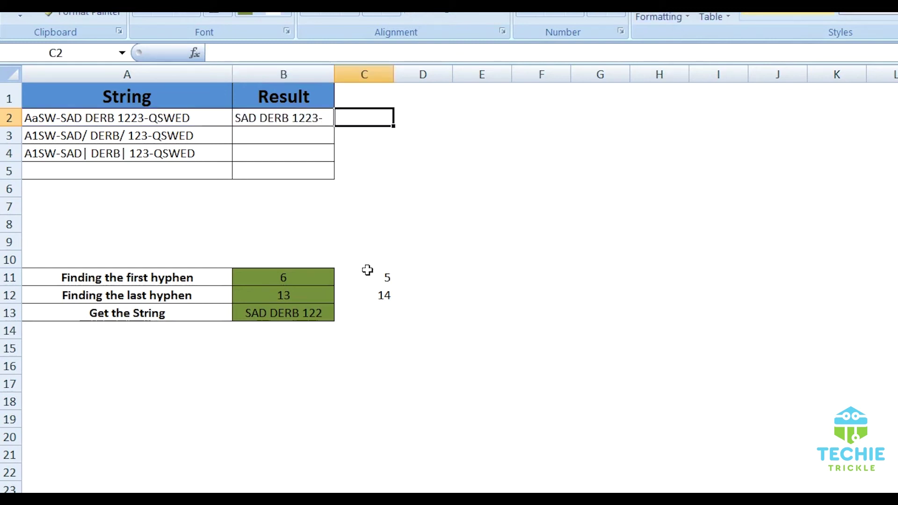
pyautogui.click(375, 292)
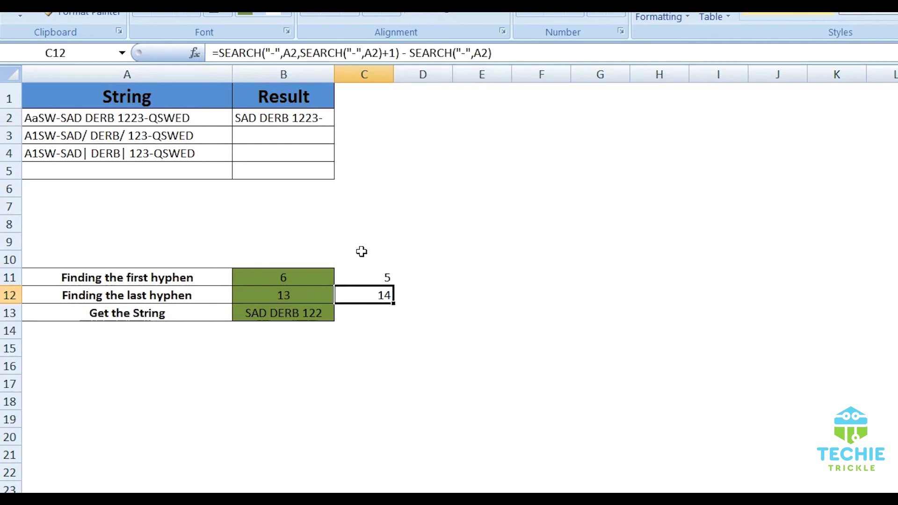
pyautogui.click(294, 118)
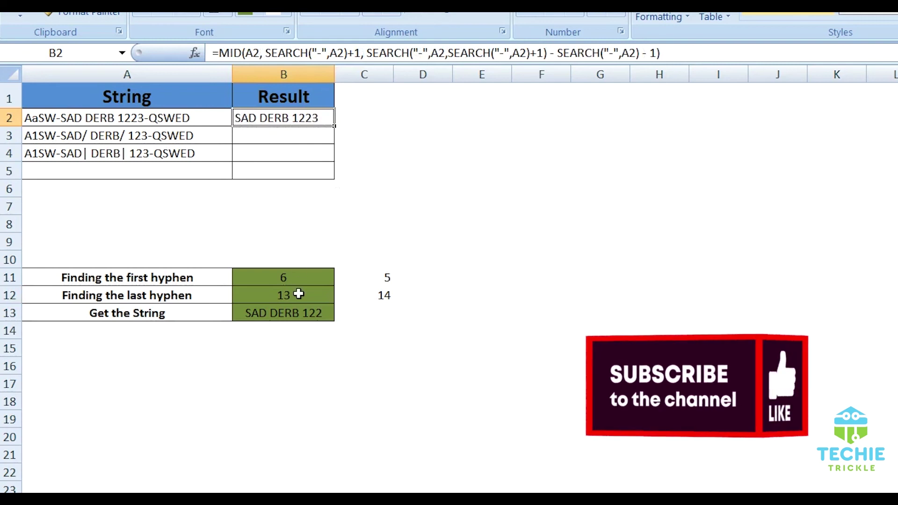
pyautogui.click(269, 310)
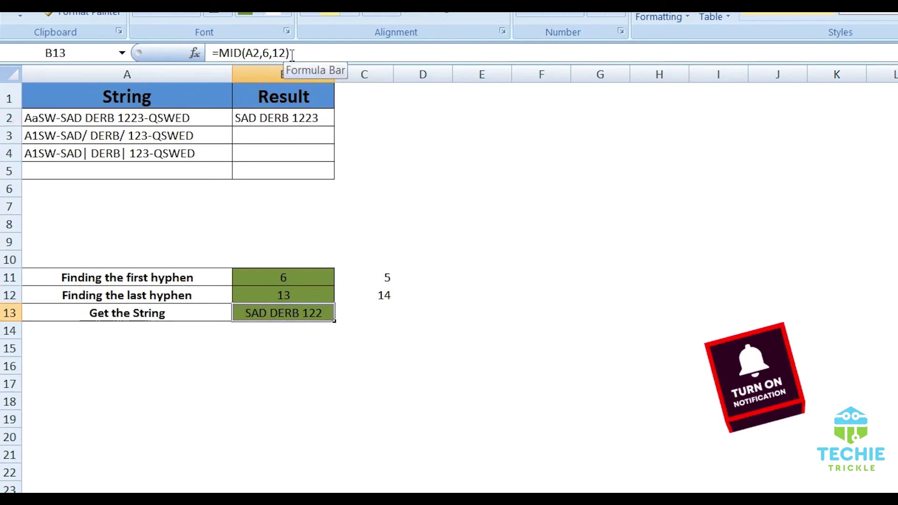
# - Fill the extraction formula from B2 down to B3:B4 for the remaining strings
pyautogui.click(282, 118)
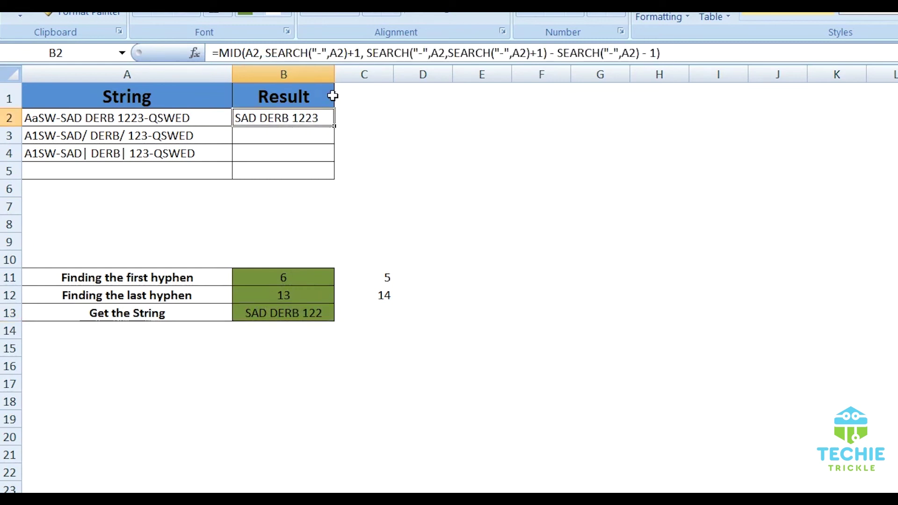
pyautogui.doubleClick(334, 124)
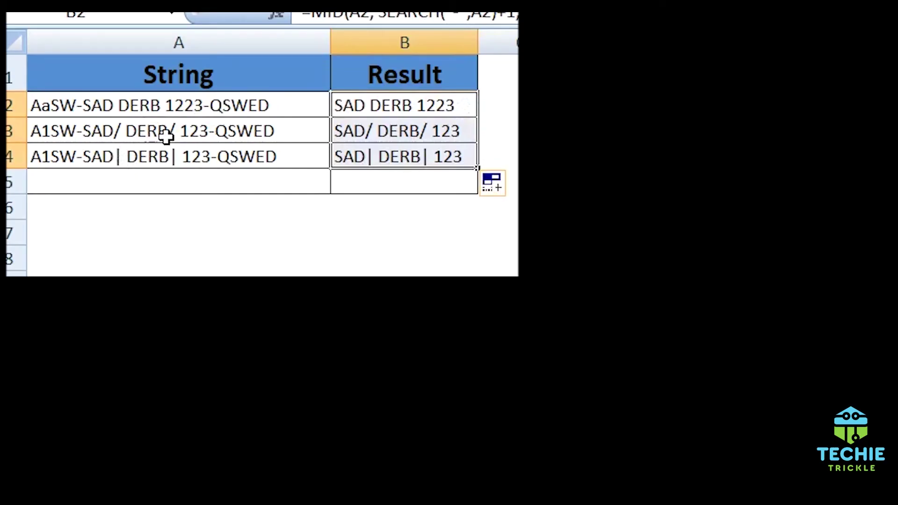